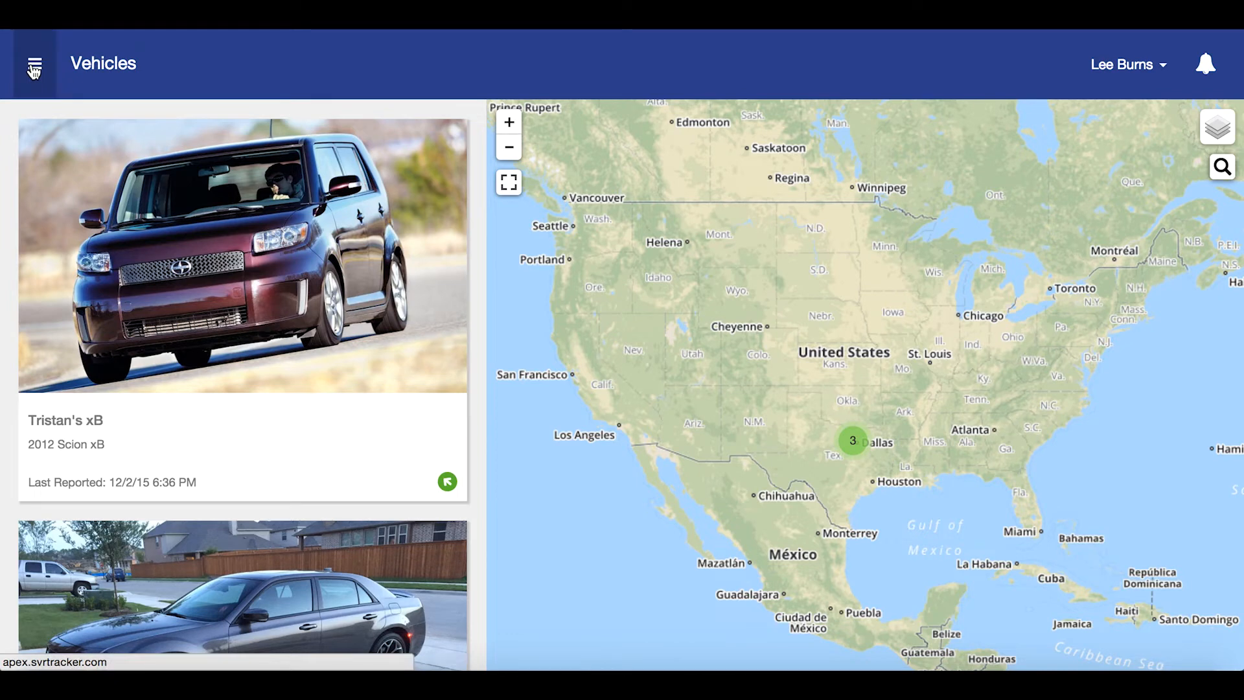
# Open the Geofences page and draw a circular geofence centred between Fort Worth and Dallas, reaching just past Denton.
pyautogui.click(34, 69)
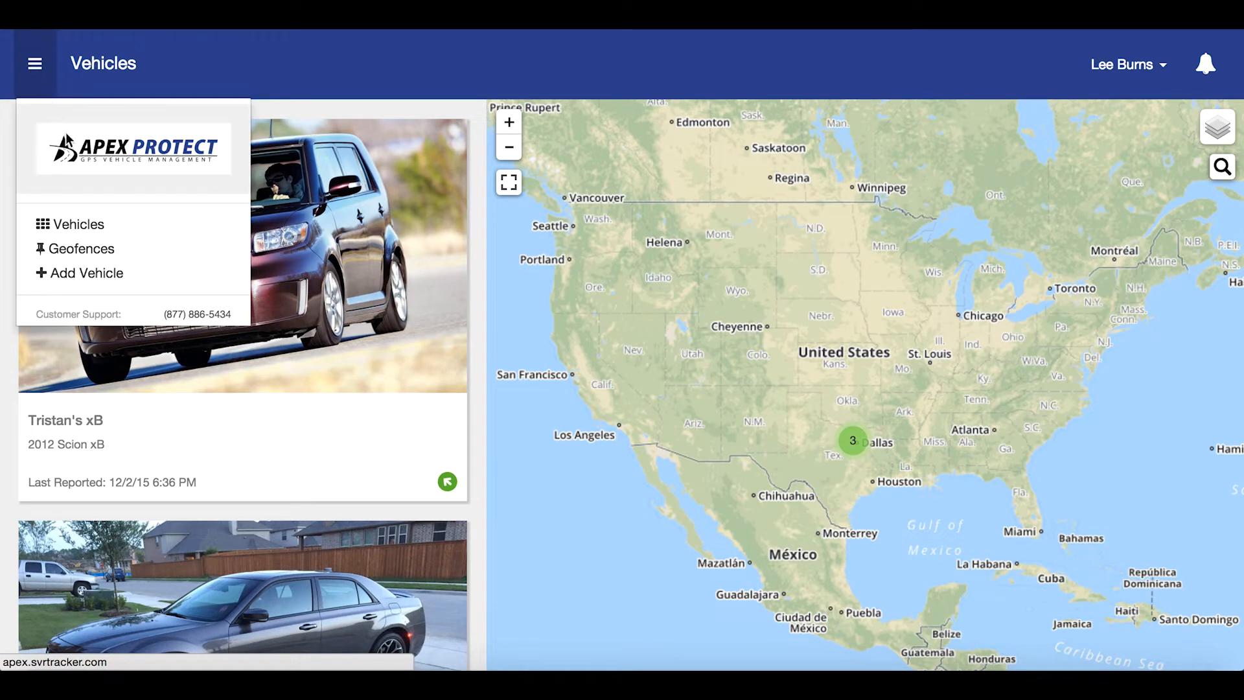
pyautogui.click(87, 250)
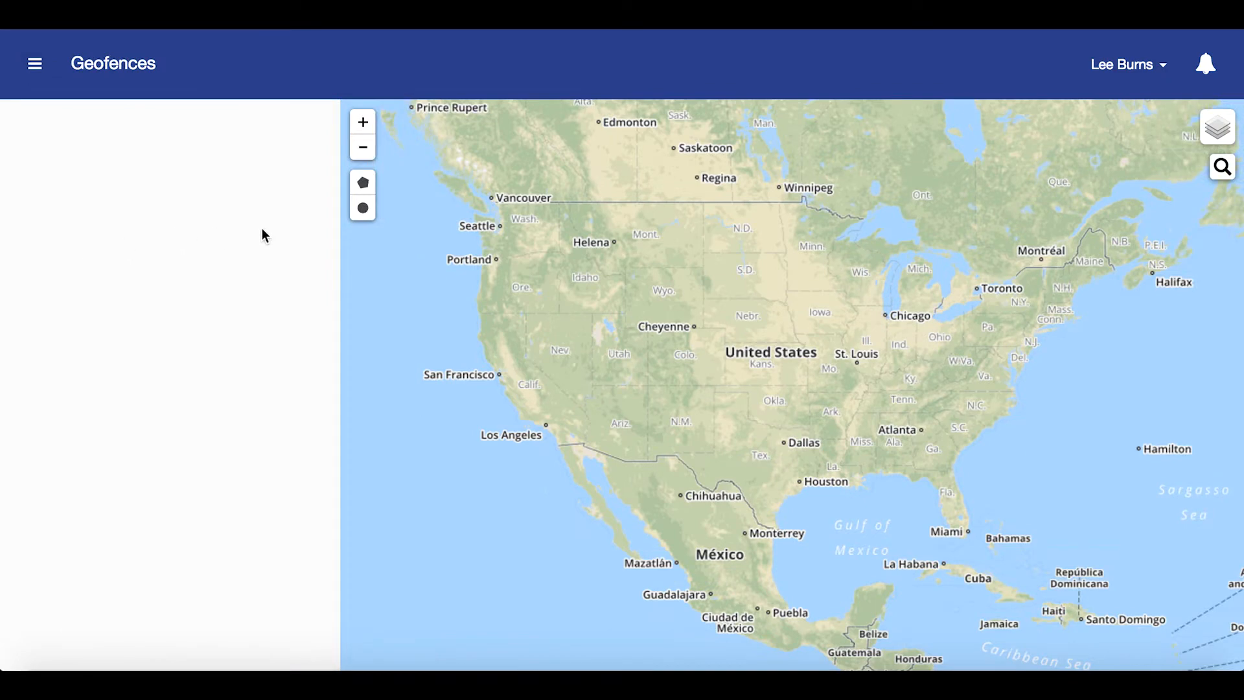
pyautogui.doubleClick(766, 448)
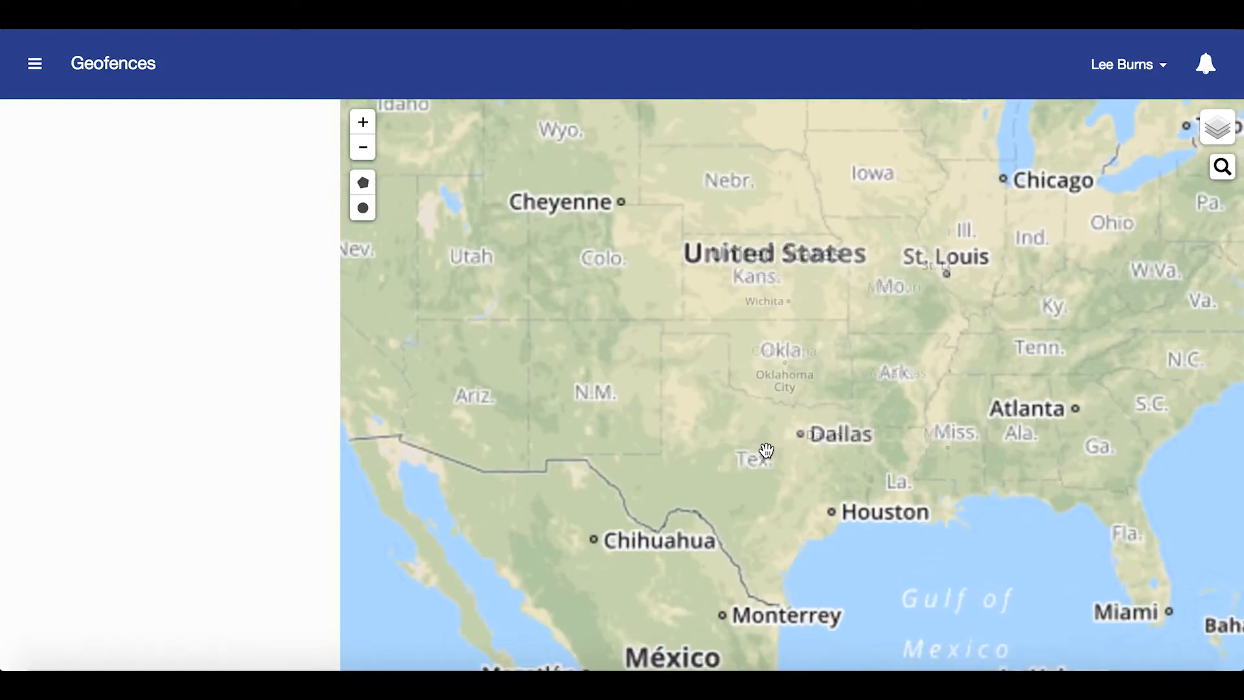
pyautogui.doubleClick(778, 448)
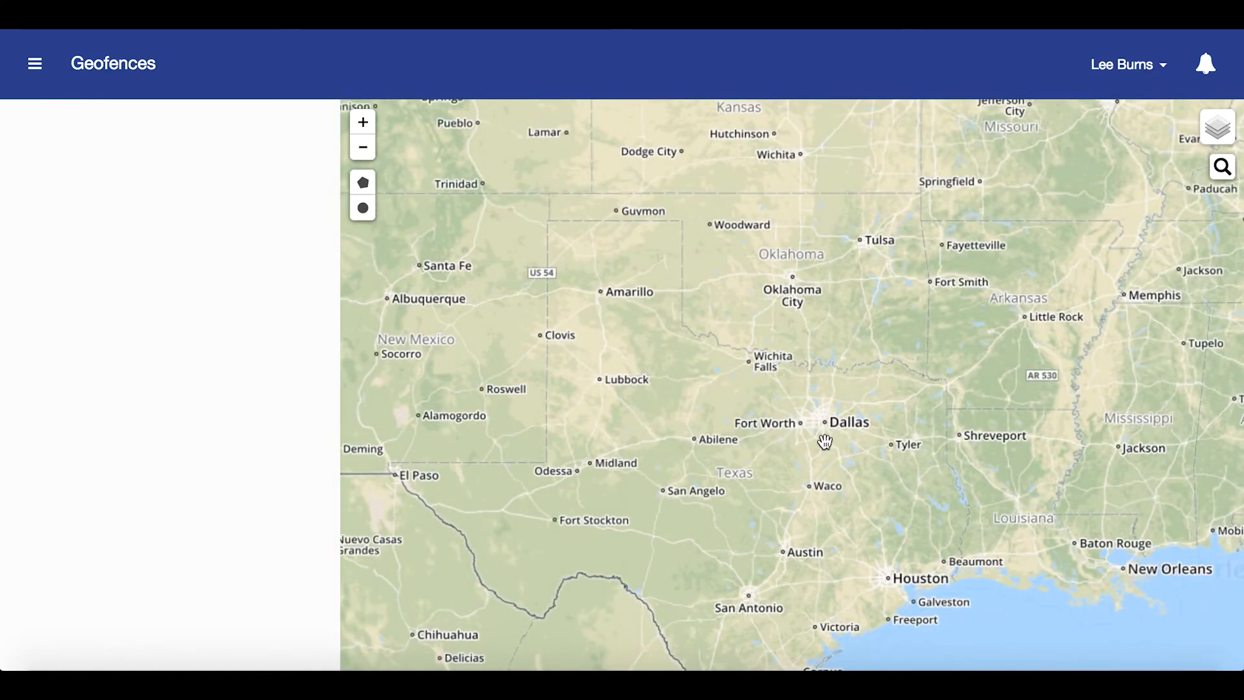
pyautogui.doubleClick(825, 442)
pyautogui.doubleClick(825, 441)
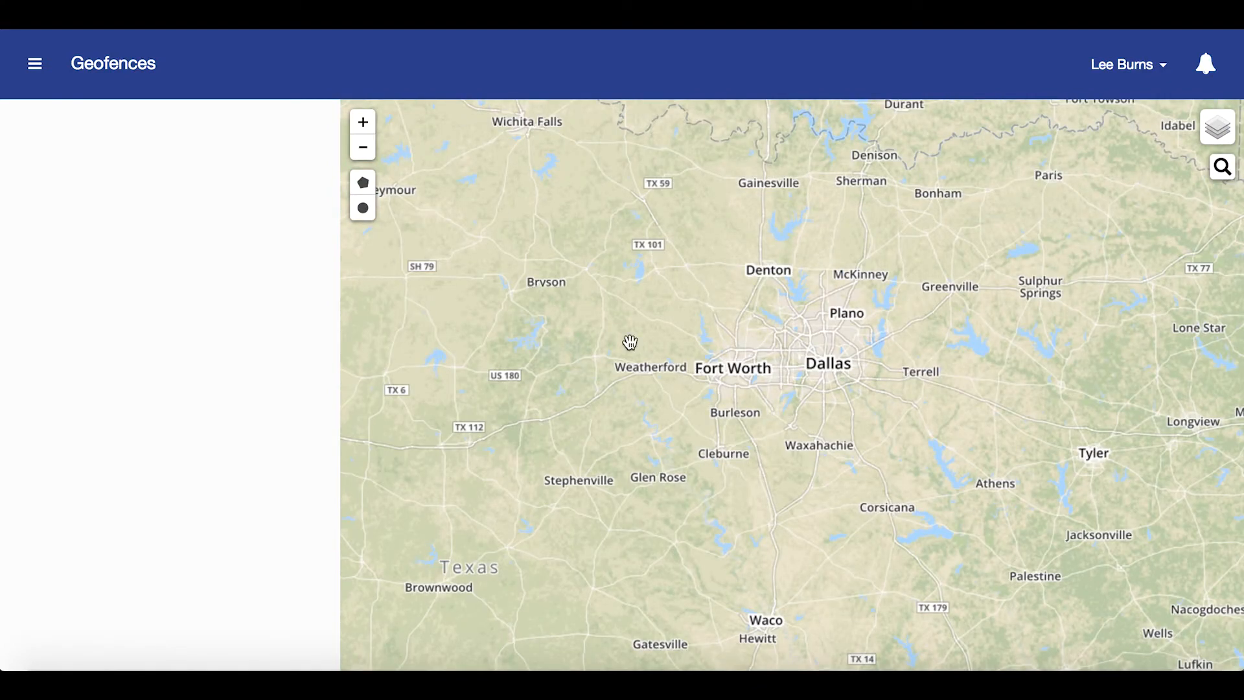
pyautogui.click(362, 211)
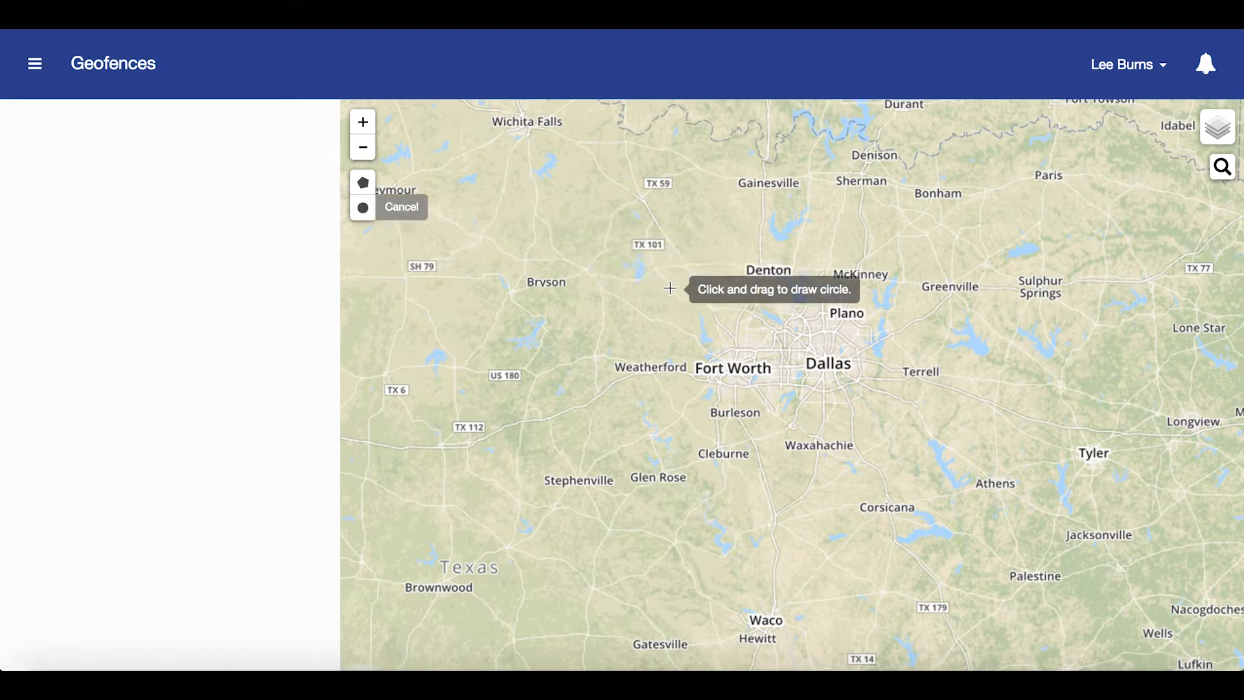
pyautogui.moveTo(786, 368); pyautogui.dragTo(855, 491)
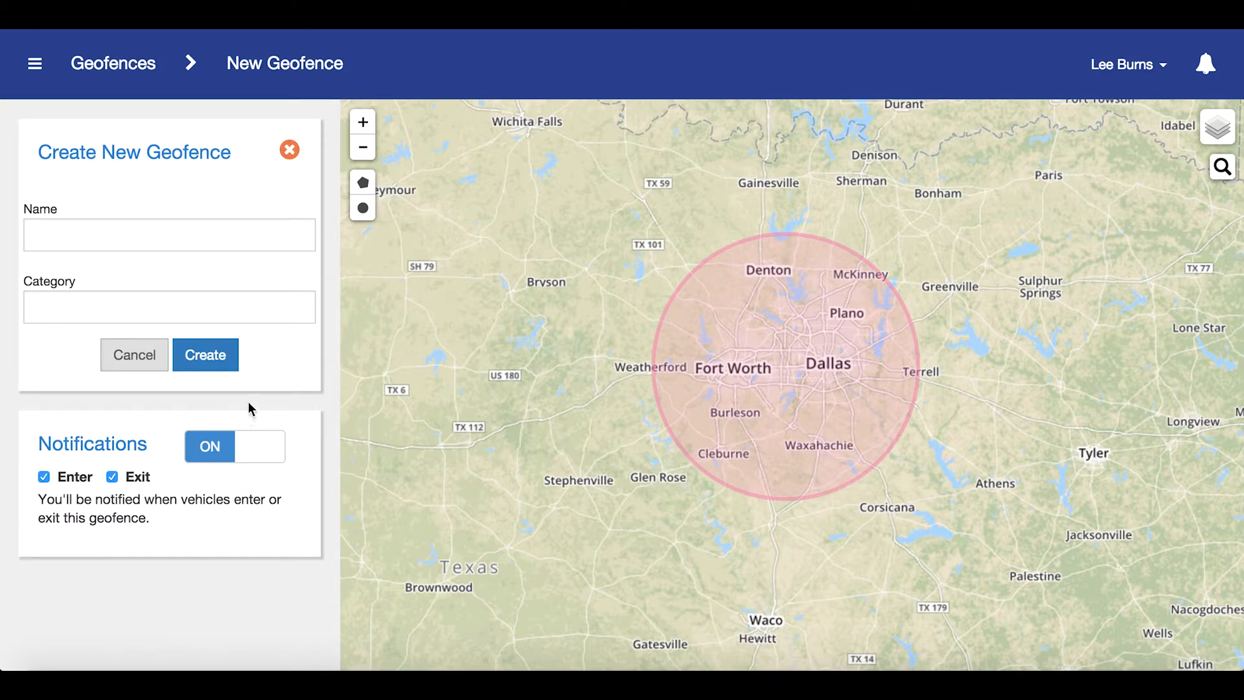
# Name the circular geofence DFW with category Home, turn off its Enter notification, and create it.
pyautogui.click(155, 231)
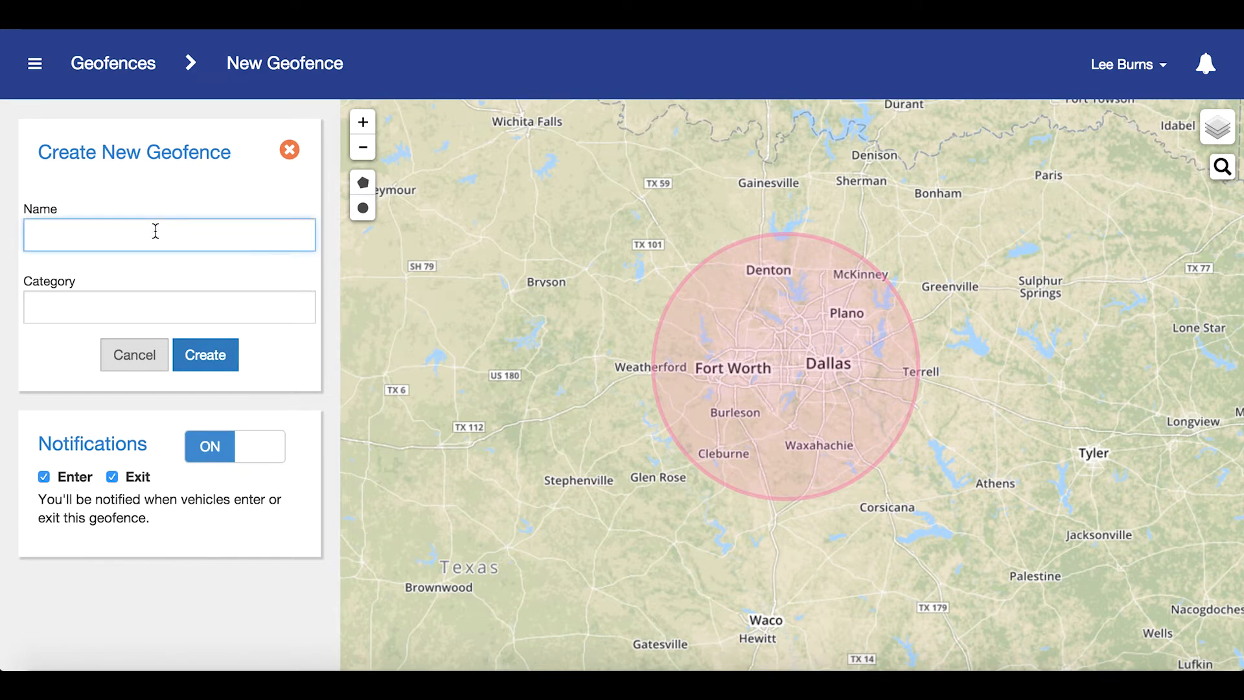
pyautogui.write('DFW')
pyautogui.click(99, 310)
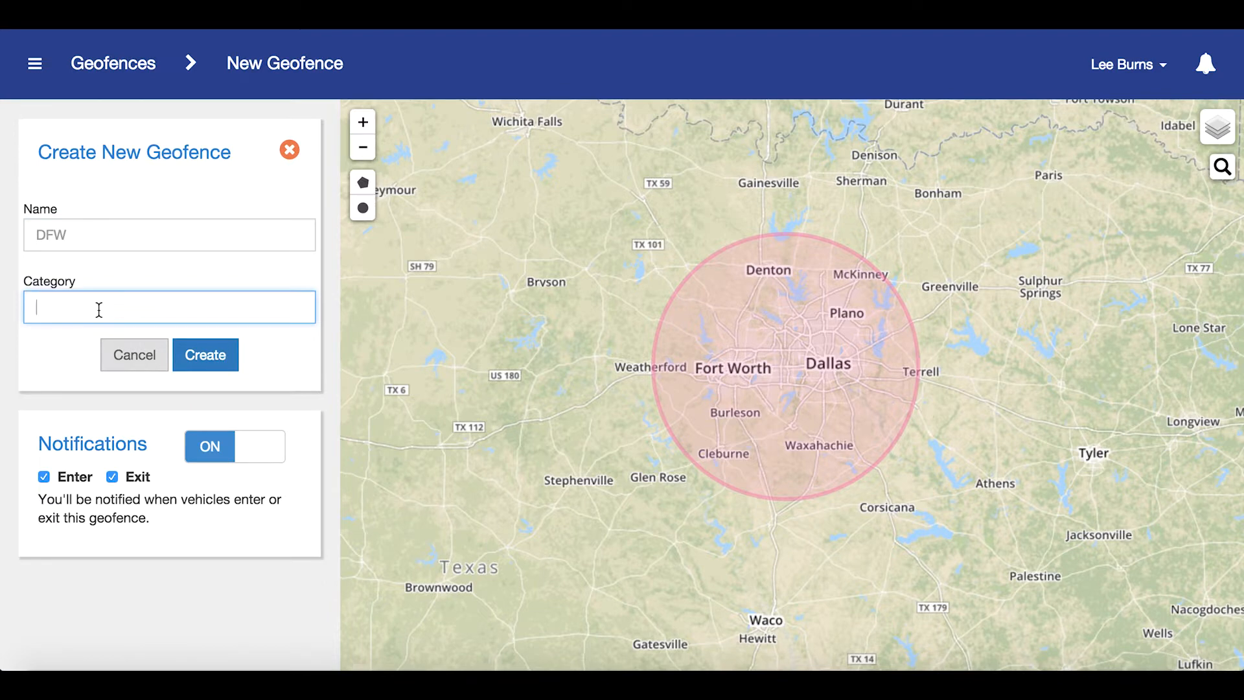
pyautogui.write('Home')
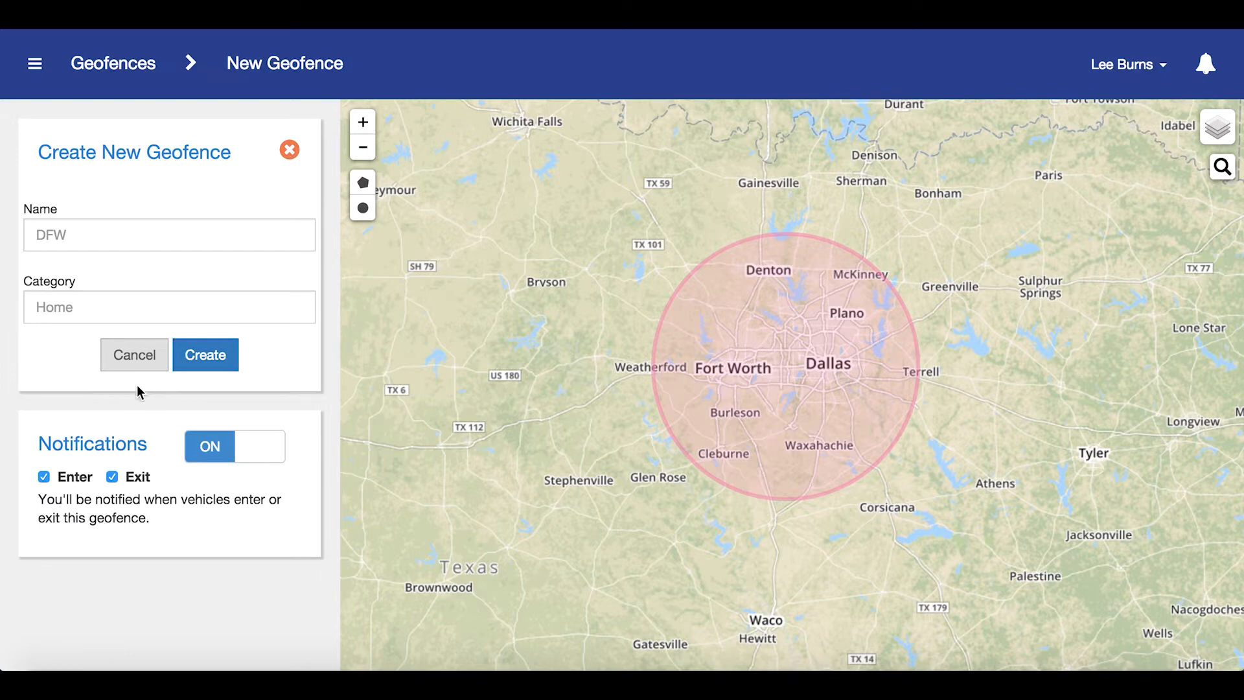
pyautogui.click(43, 477)
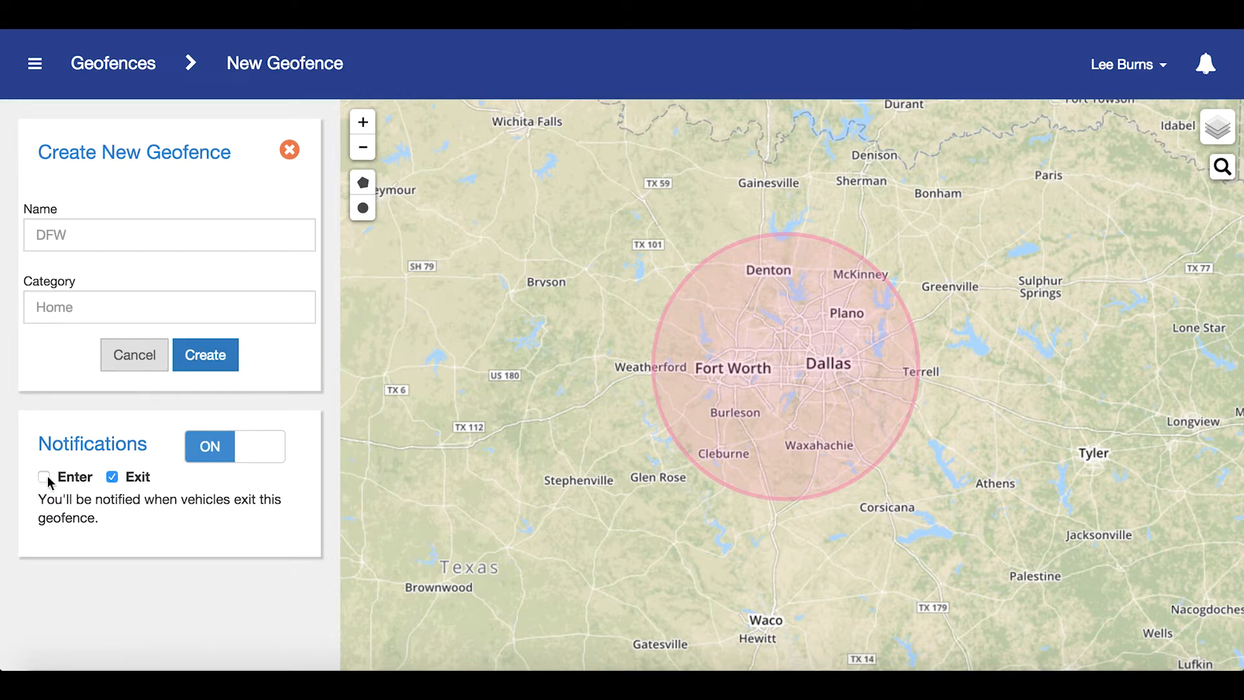
pyautogui.click(218, 354)
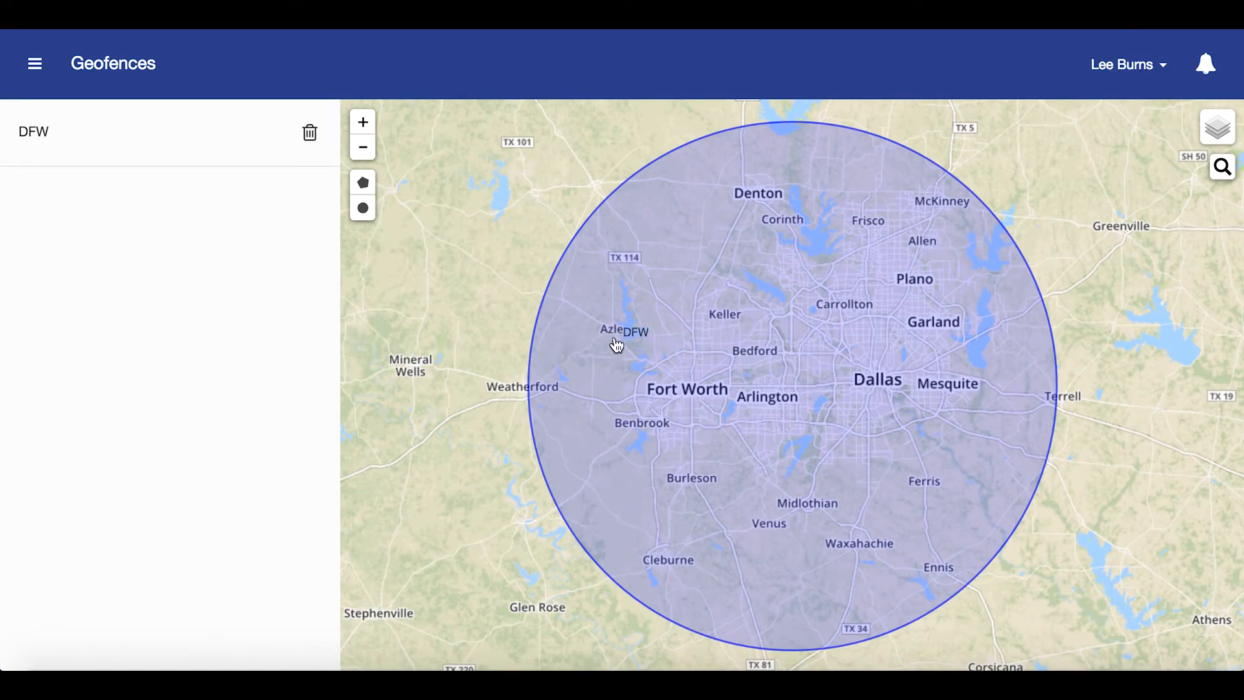
# Draw a closed polygon geofence around Colleyville, Bedford and North Richland Hills inside the DFW circle.
pyautogui.click(680, 336)
pyautogui.click(363, 125)
pyautogui.click(364, 124)
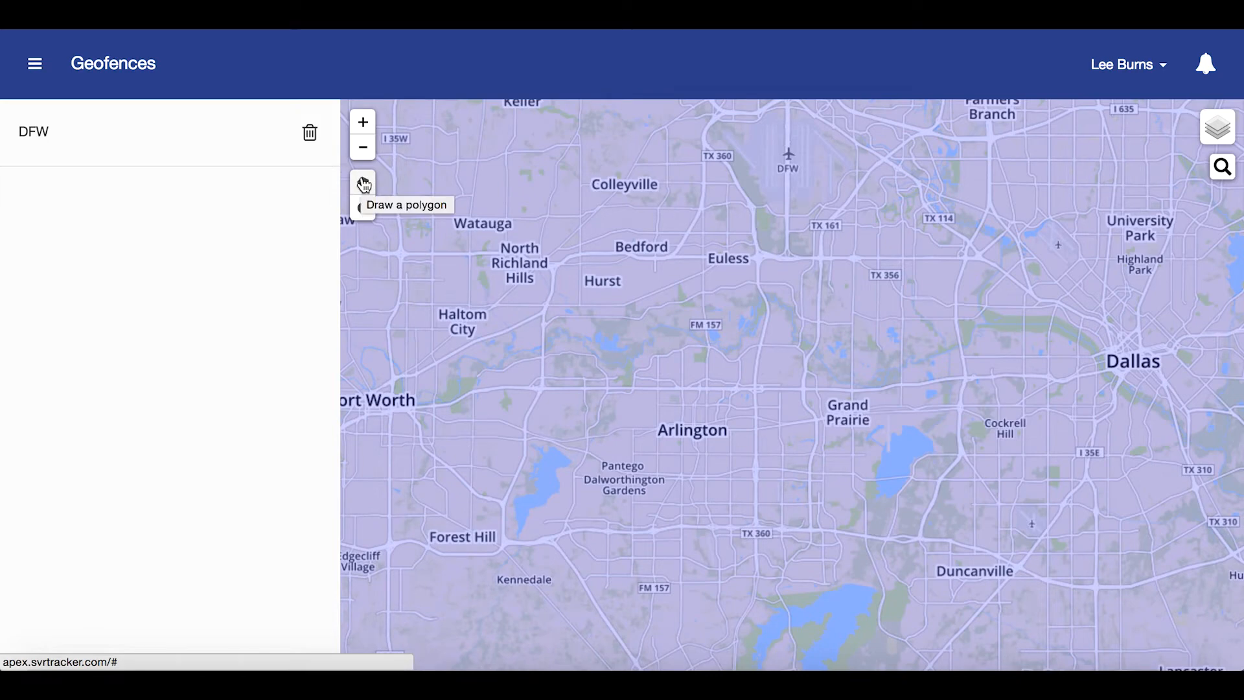
pyautogui.click(364, 184)
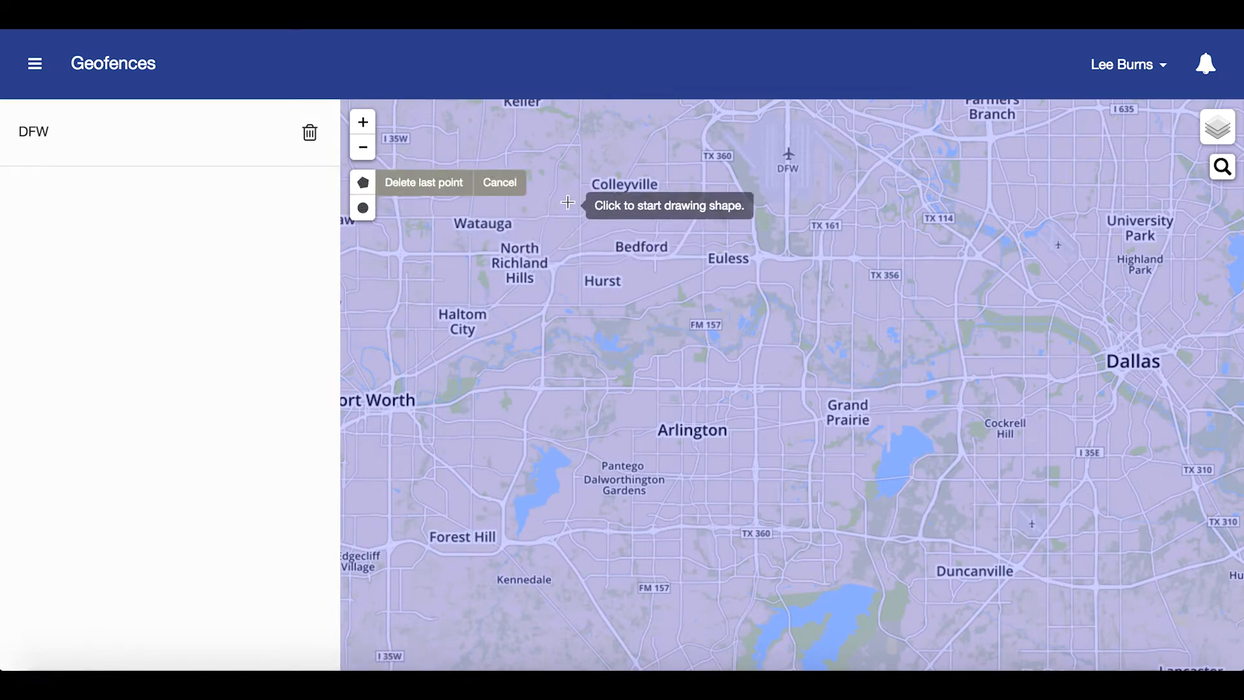
pyautogui.click(544, 175)
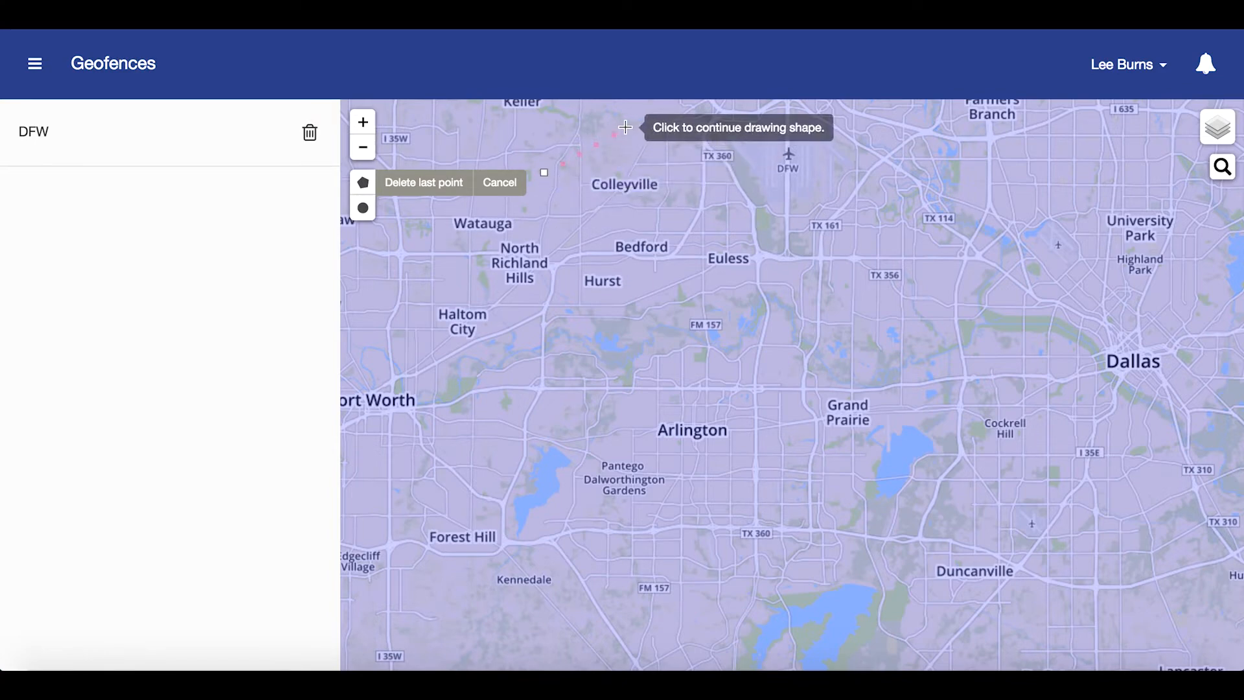
pyautogui.click(625, 127)
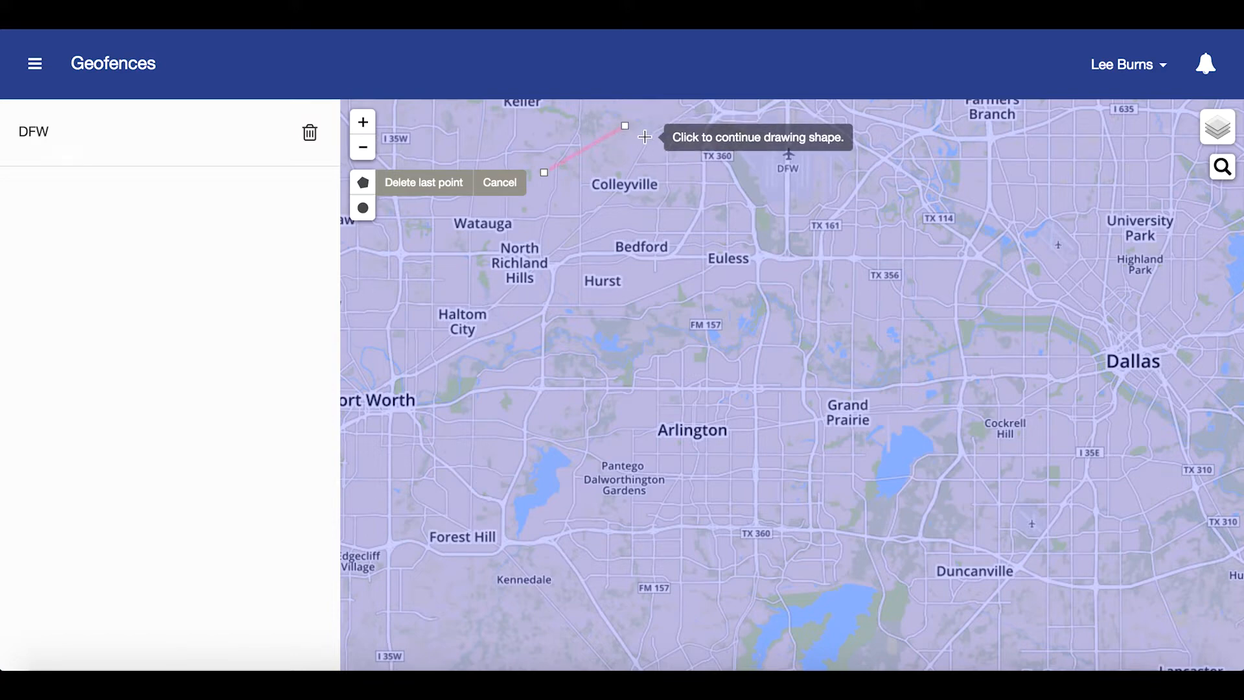
pyautogui.click(685, 173)
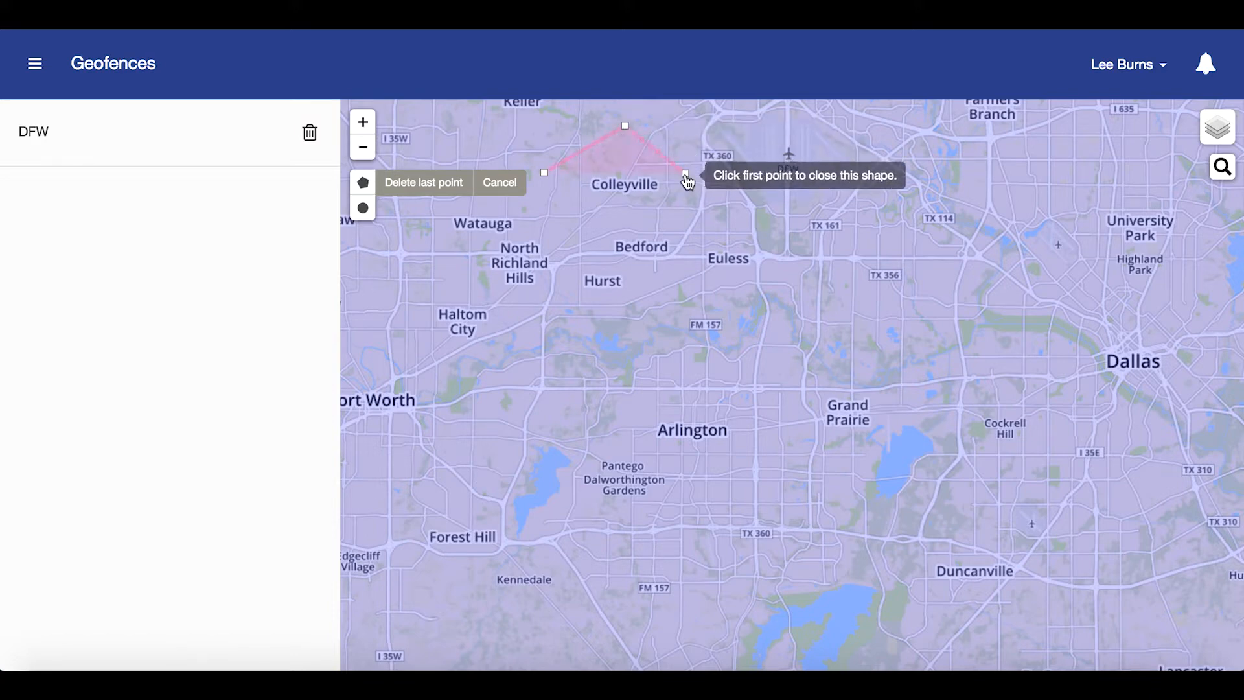
pyautogui.click(708, 145)
pyautogui.click(738, 176)
pyautogui.click(691, 249)
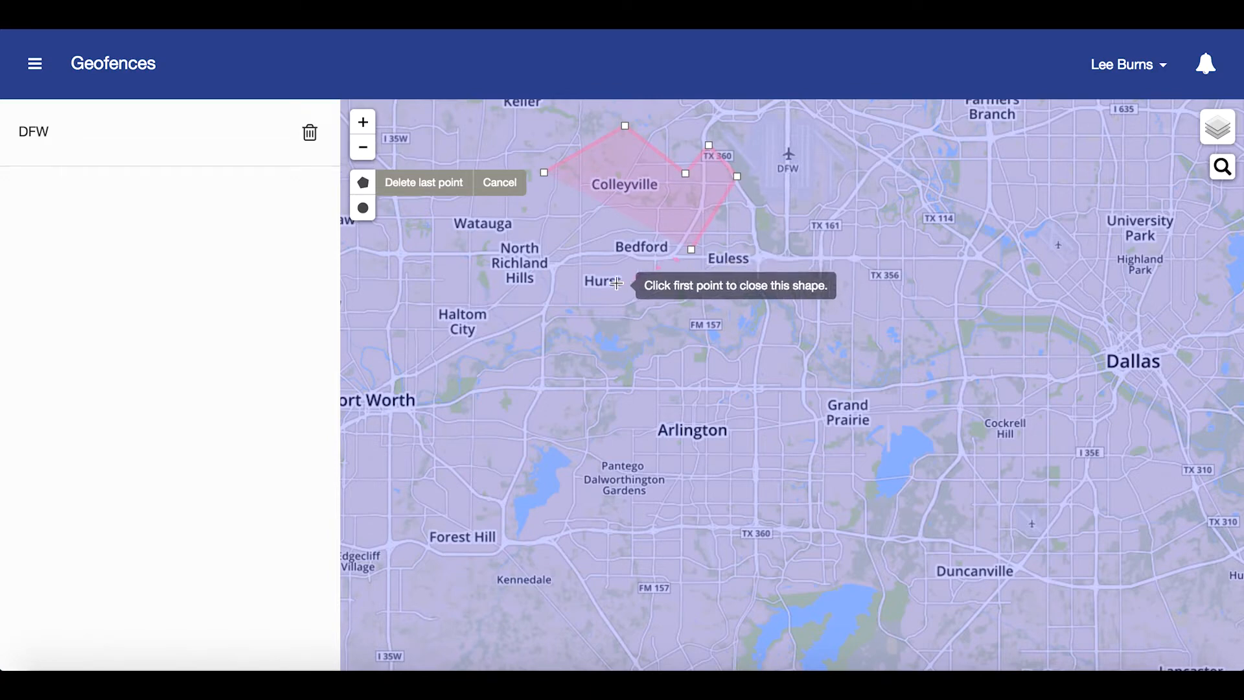
pyautogui.click(498, 275)
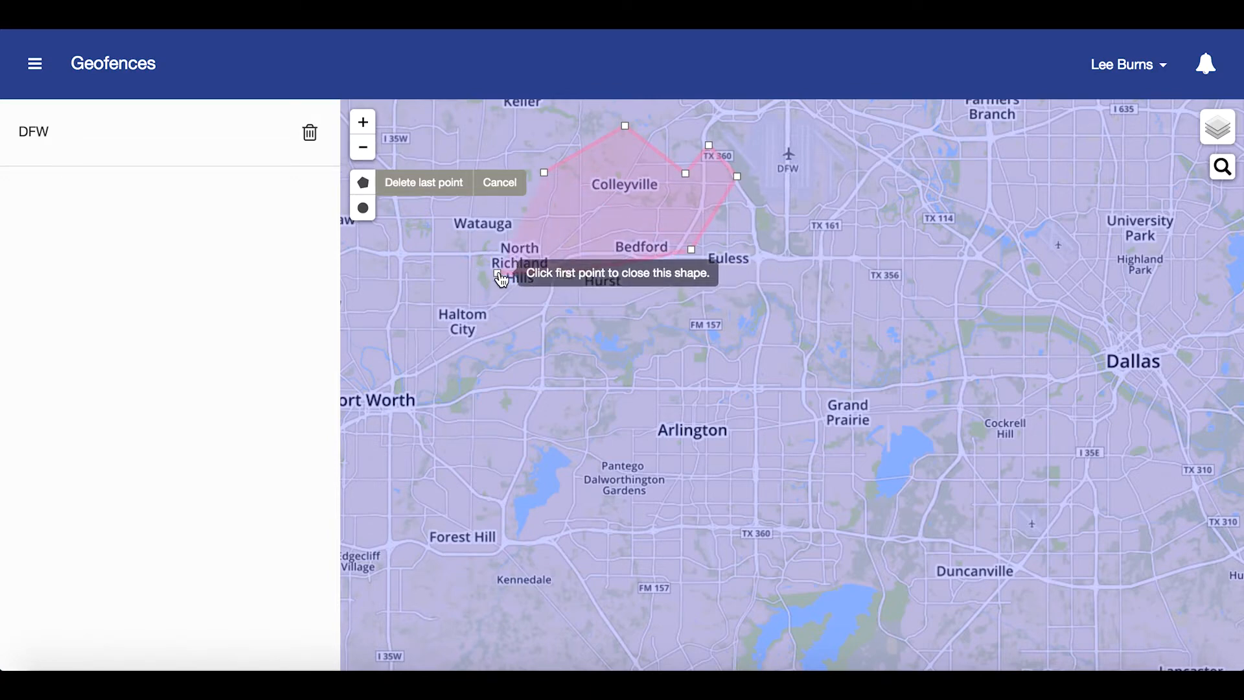
pyautogui.click(544, 173)
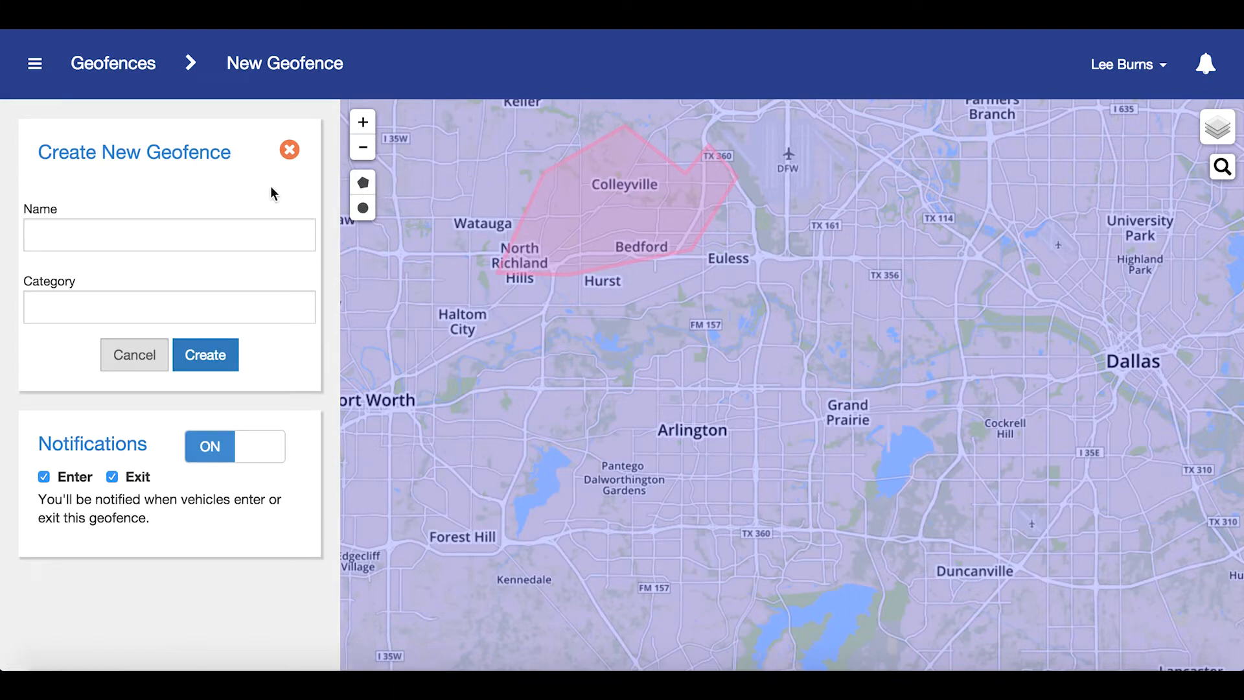
# Name the polygon geofence ABC School with category Son's School and create it with Enter and Exit notifications on.
pyautogui.click(88, 227)
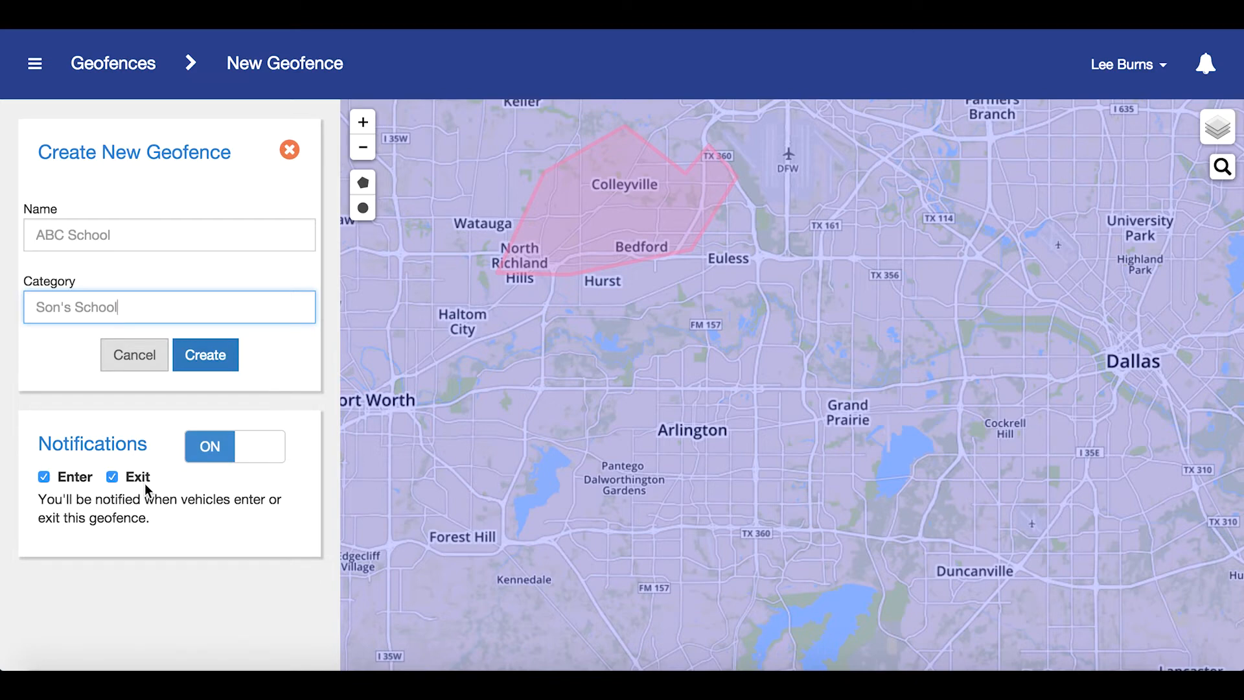
pyautogui.click(219, 357)
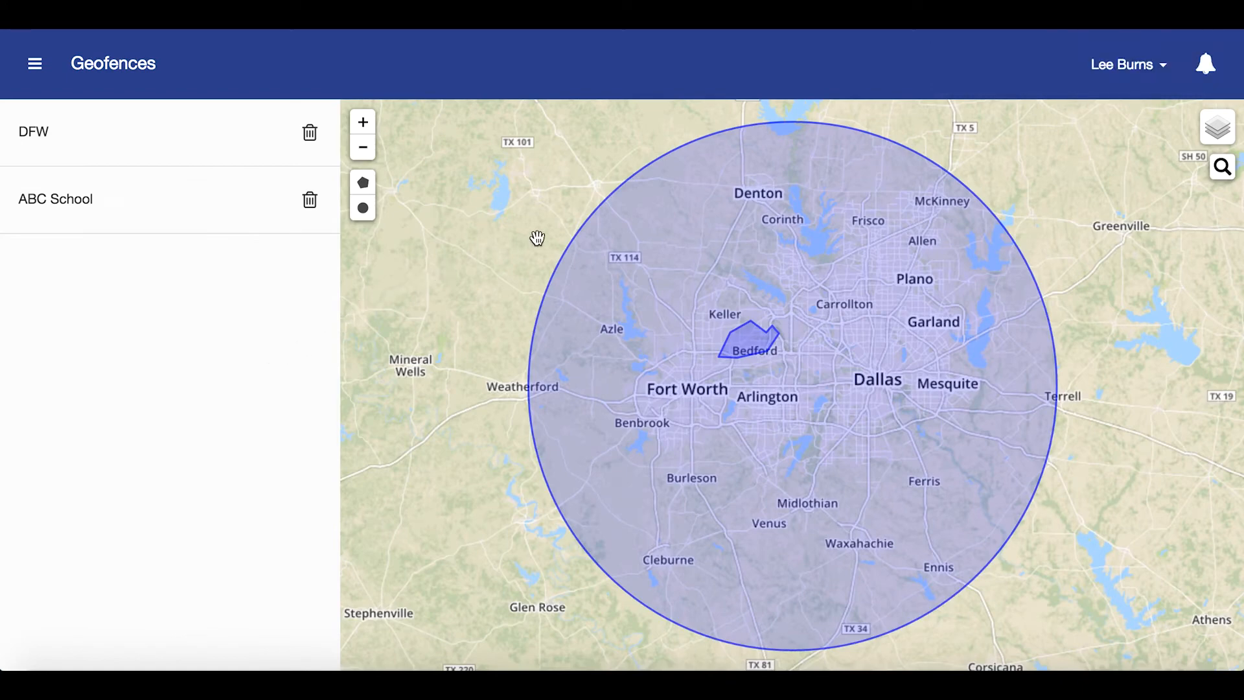
# Switch on Email Alerts in the notification settings.
pyautogui.click(1204, 75)
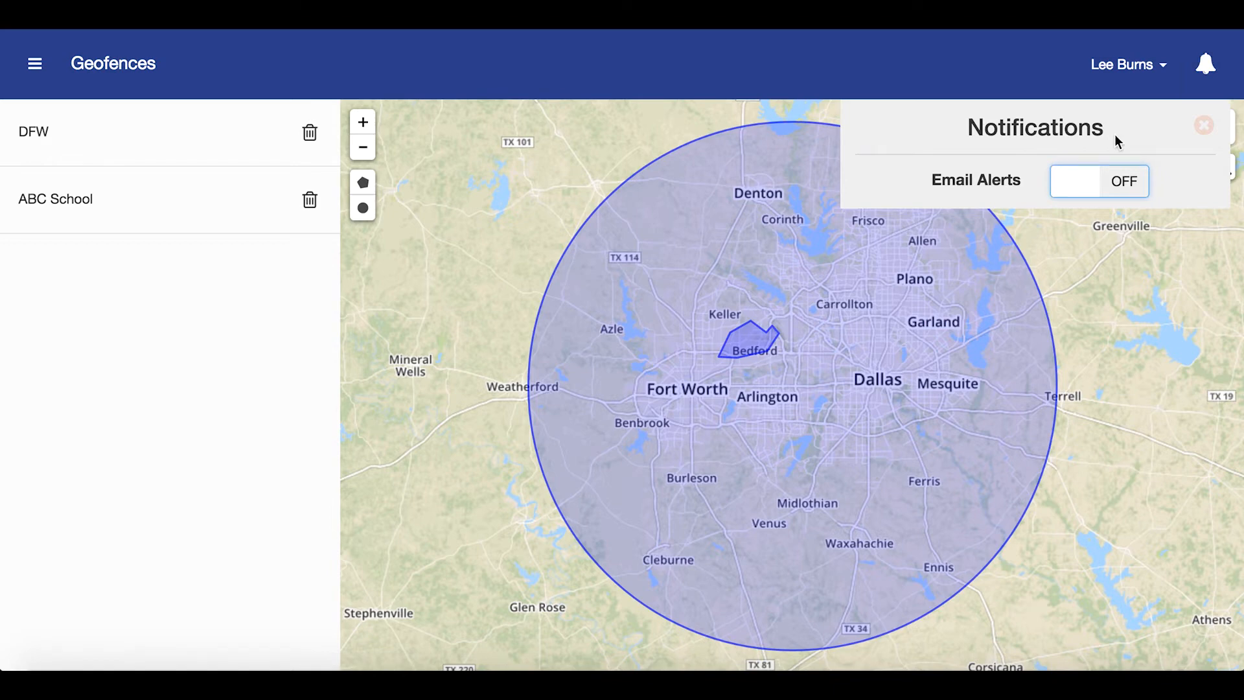
pyautogui.click(1078, 188)
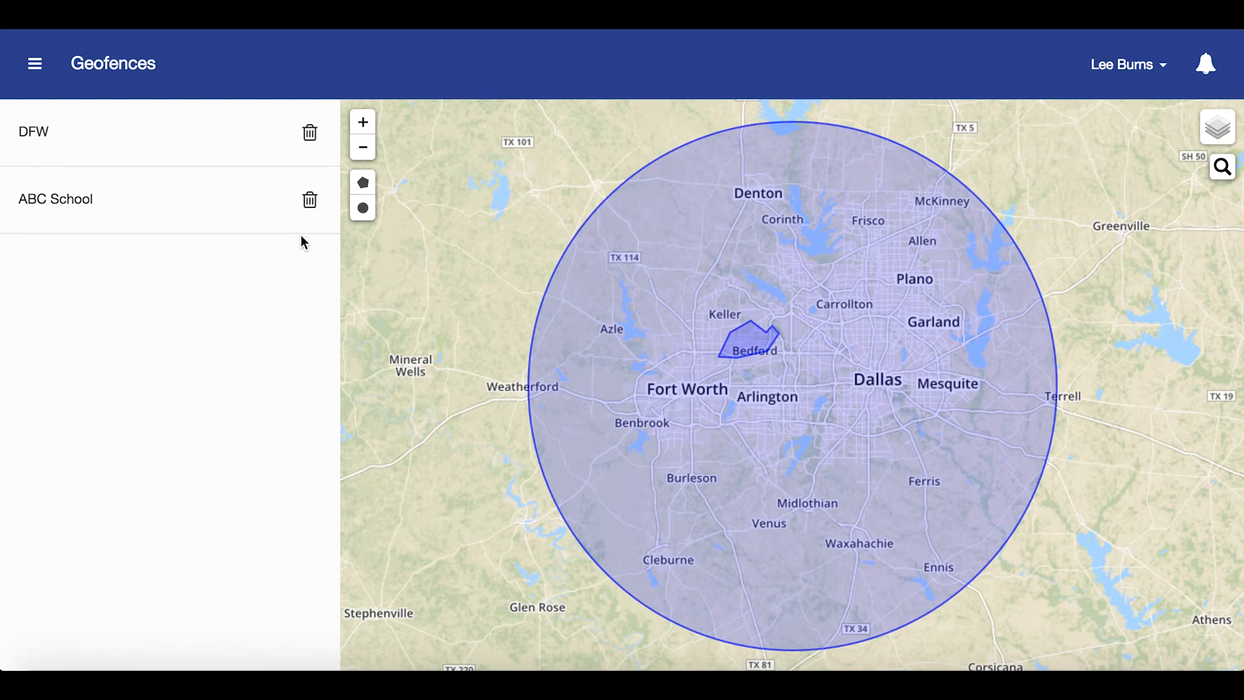
# Delete the ABC School geofence and confirm the deletion.
pyautogui.click(311, 198)
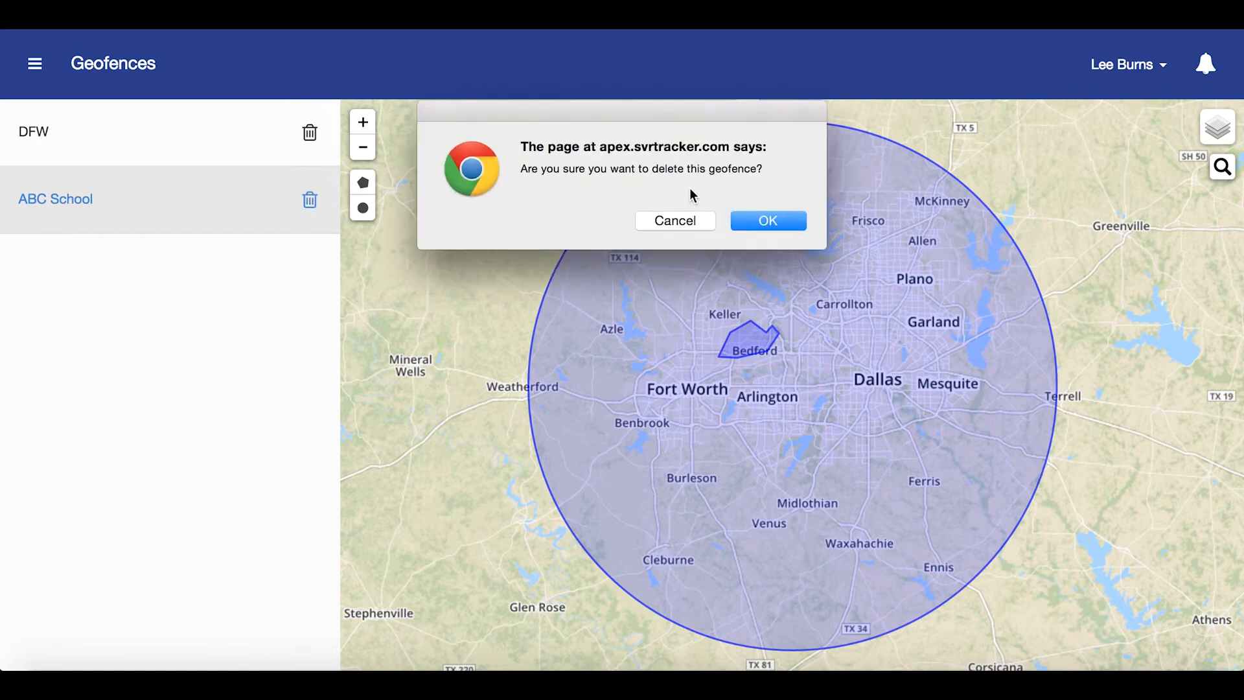
pyautogui.click(779, 227)
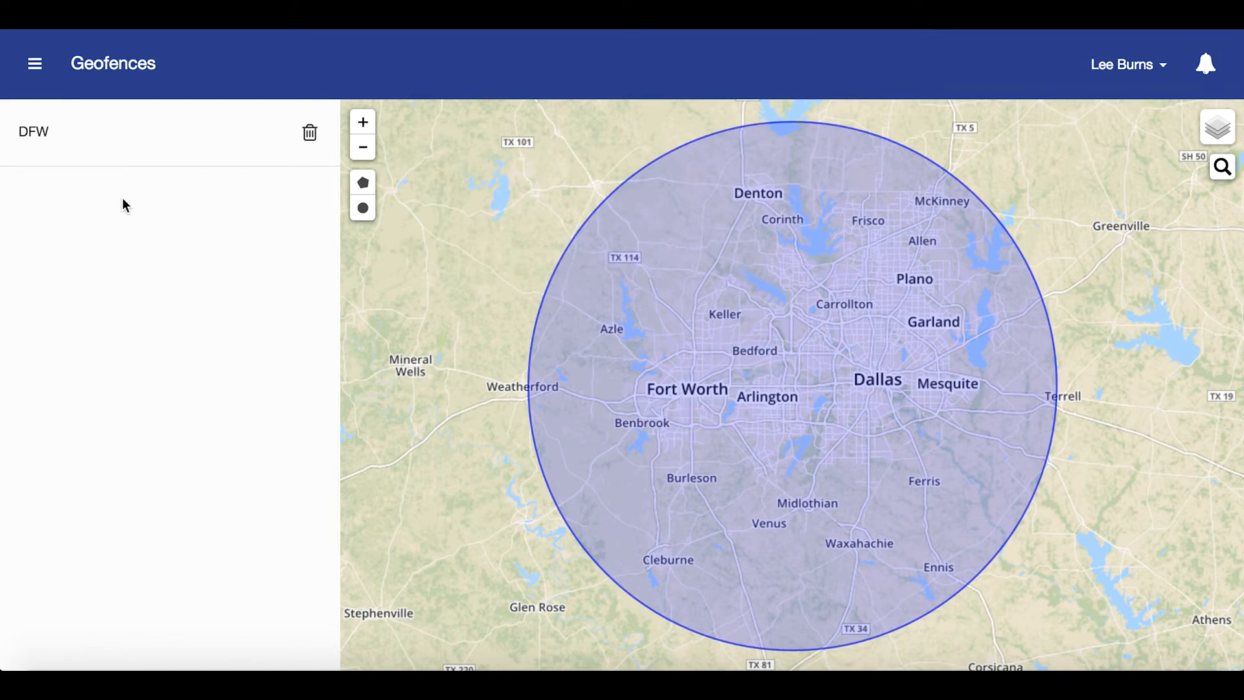
# Edit the DFW geofence: recentre the circle on Dallas, shrink it to reach only as far as Plano, and save the update.
pyautogui.click(32, 134)
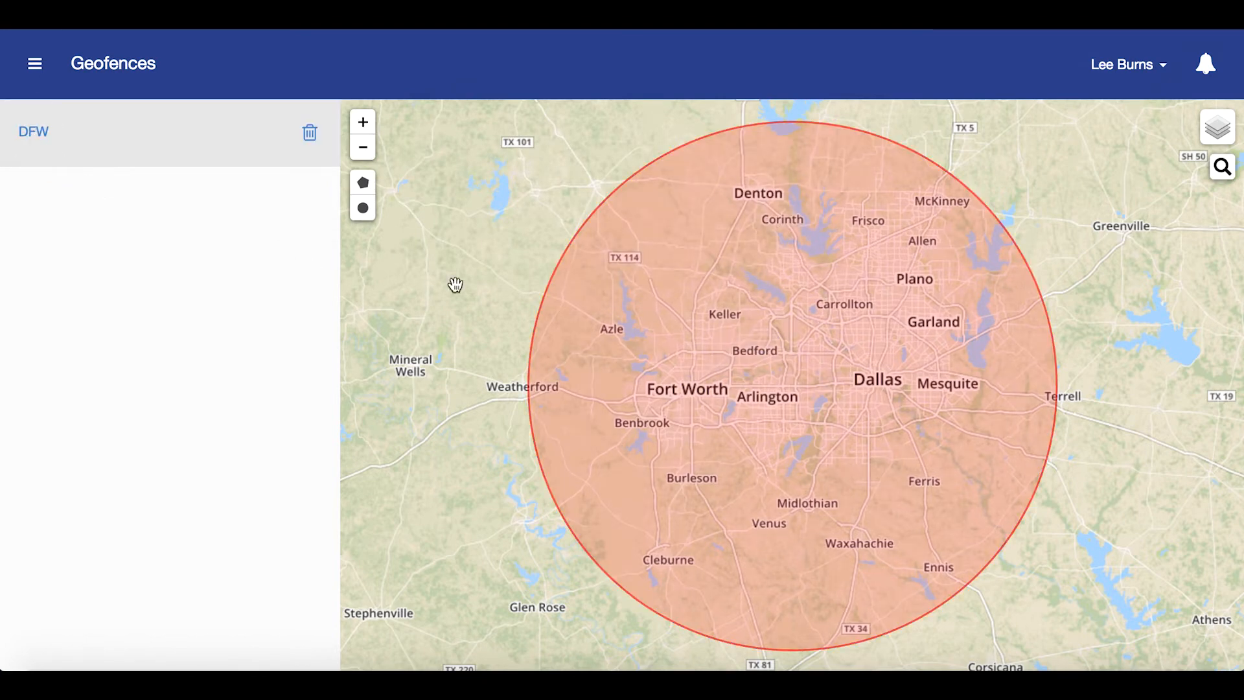
pyautogui.click(808, 381)
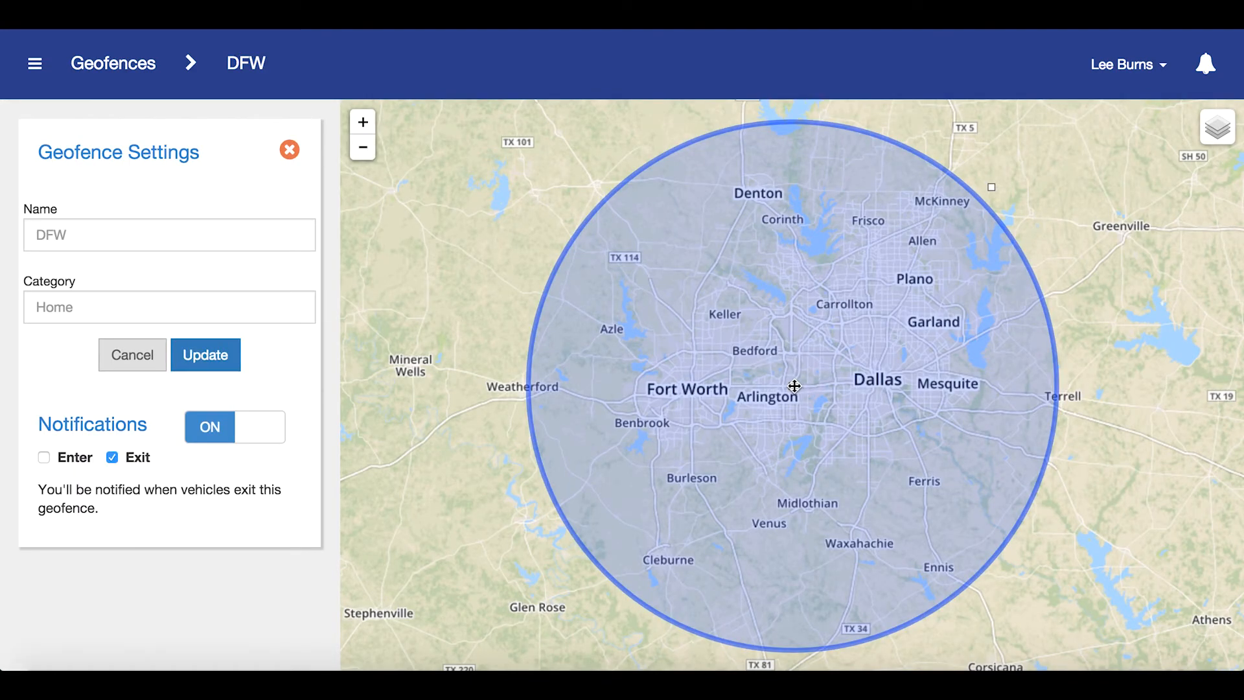
pyautogui.moveTo(795, 386); pyautogui.dragTo(880, 380)
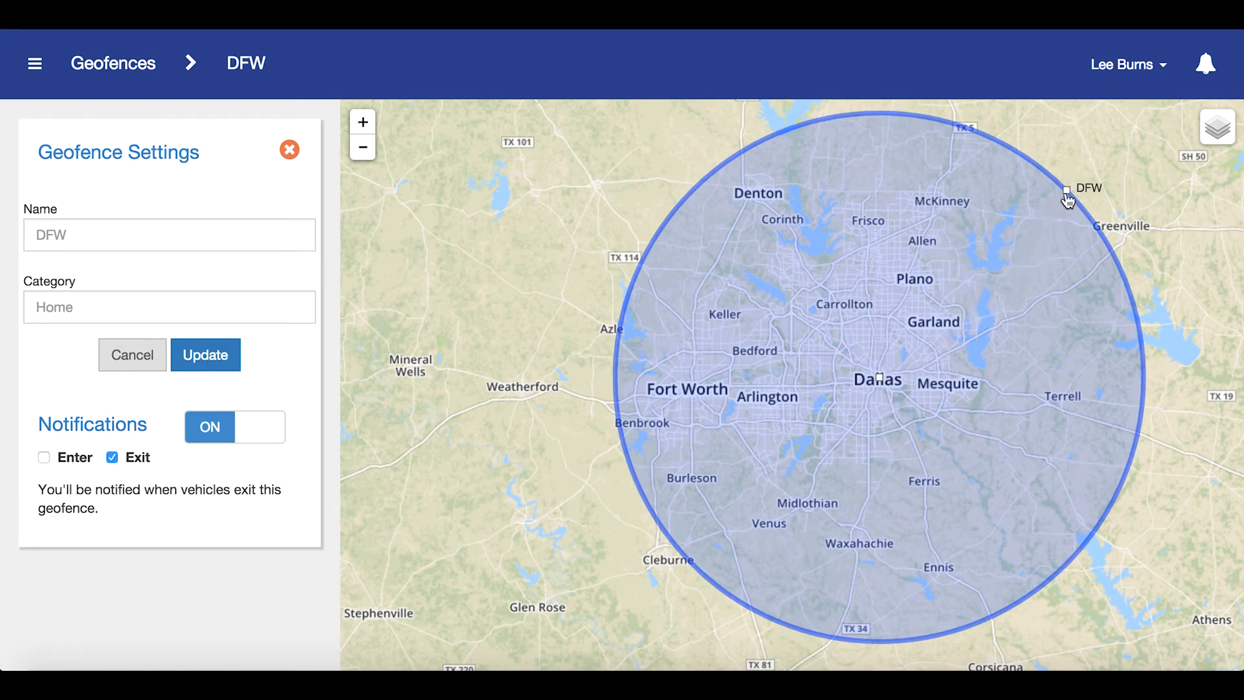
pyautogui.moveTo(1071, 194); pyautogui.dragTo(942, 286)
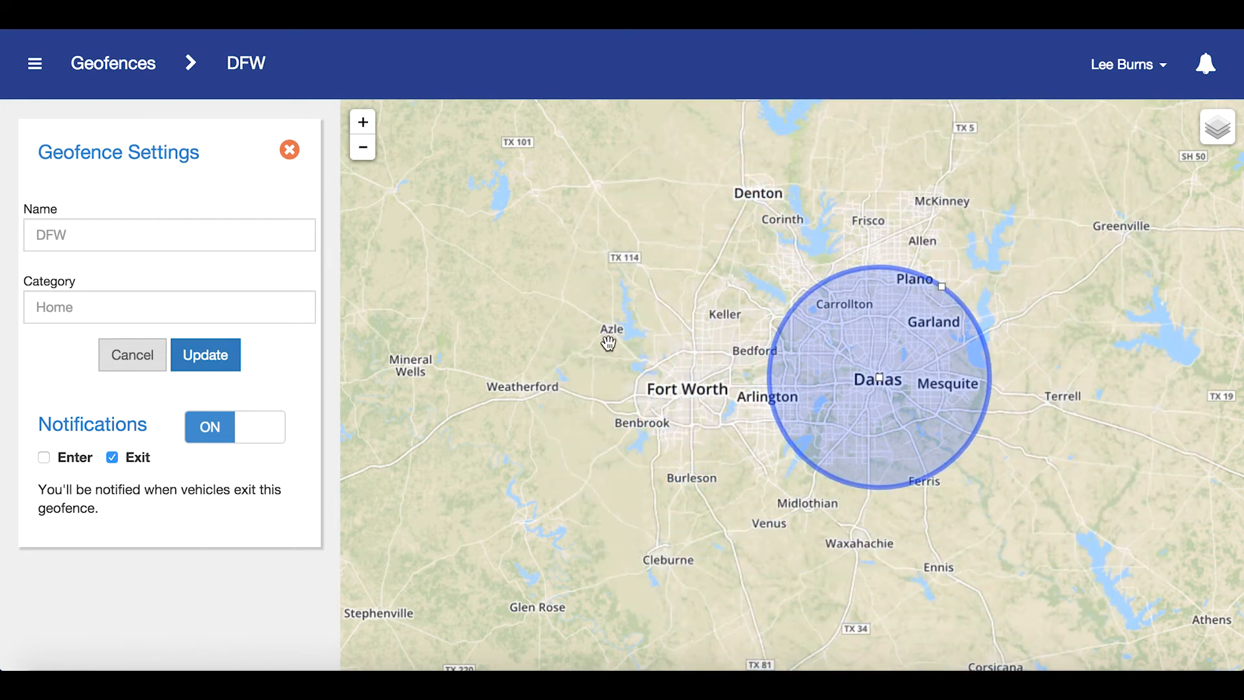
pyautogui.click(201, 360)
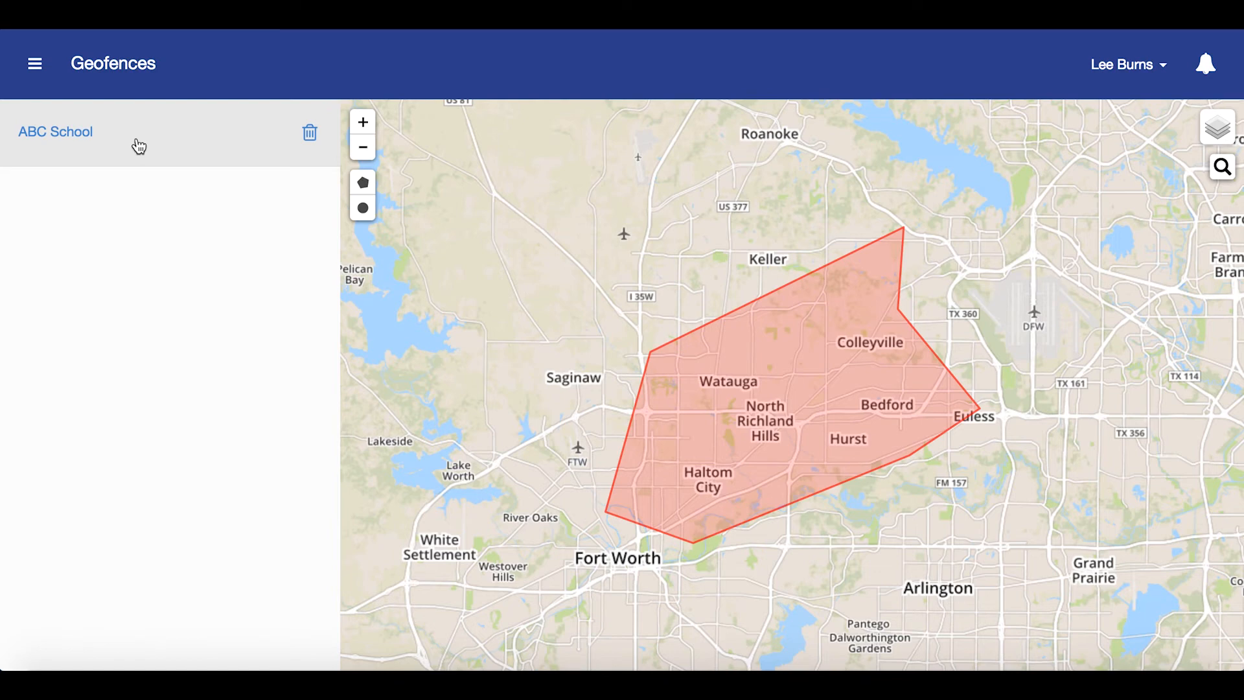
# Edit the ABC School geofence by moving its inward corner near Colleyville slightly southeast, and save the update.
pyautogui.click(771, 406)
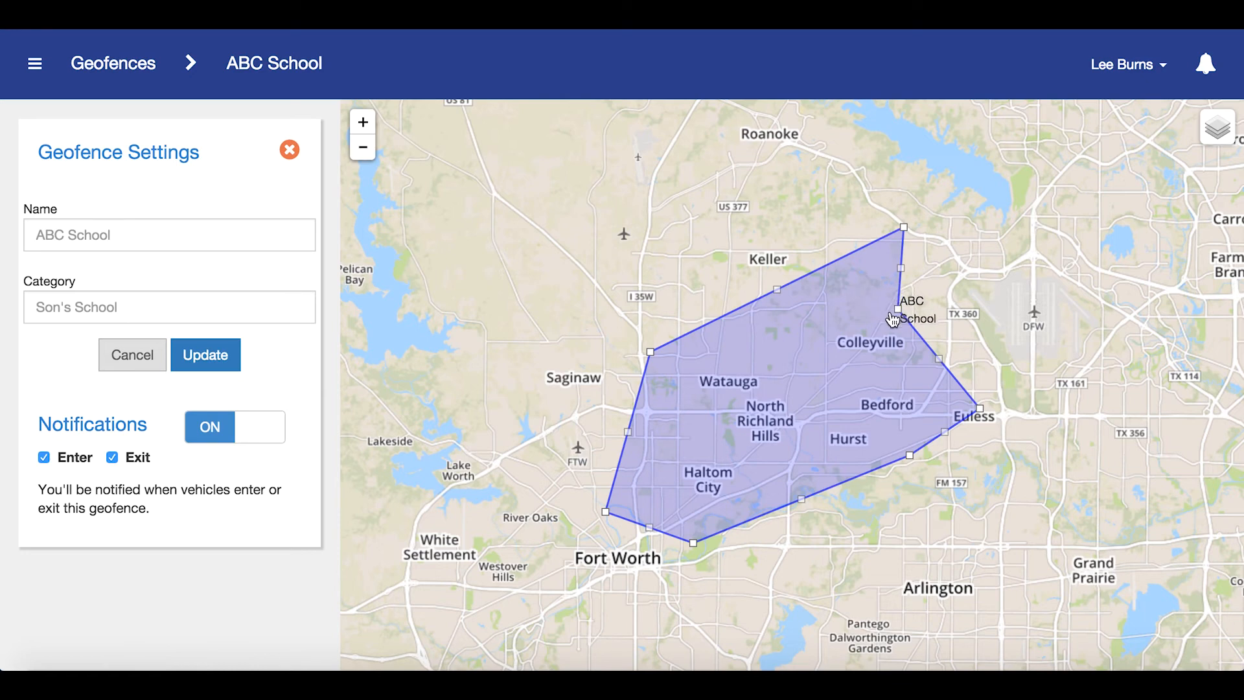
pyautogui.moveTo(899, 310); pyautogui.dragTo(913, 335)
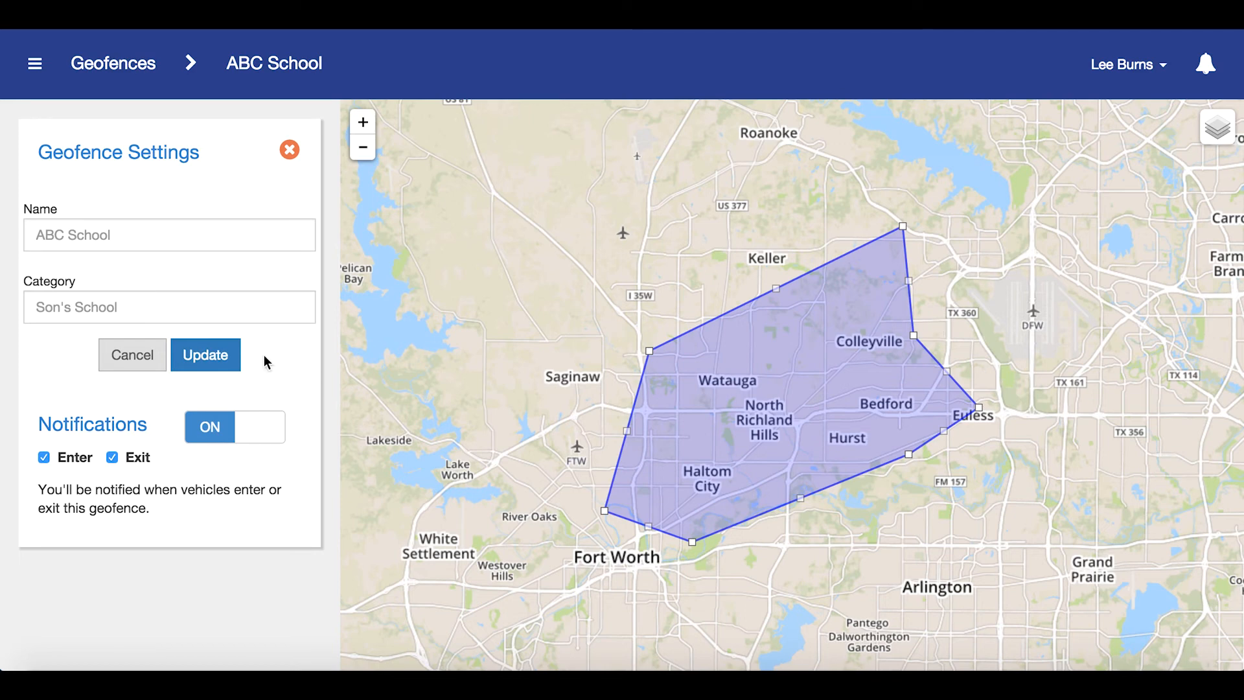
pyautogui.click(207, 358)
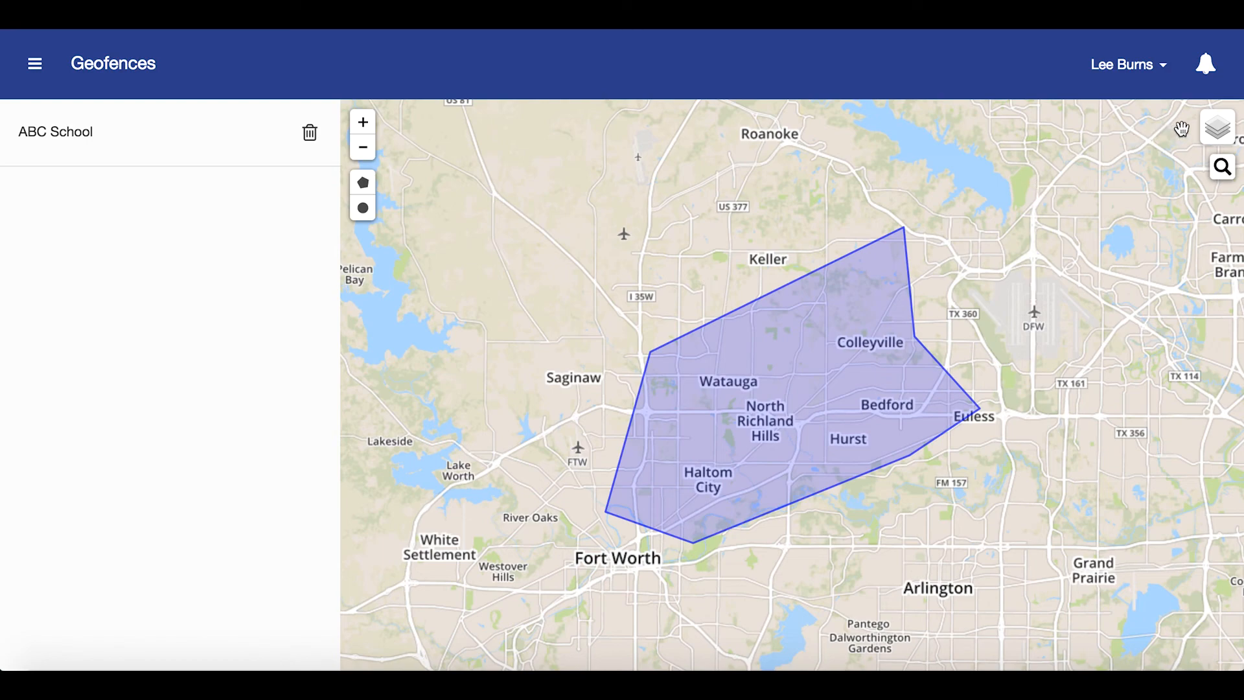
# Switch the geofence map from street view to Satellite imagery.
pyautogui.moveTo(1203, 125)
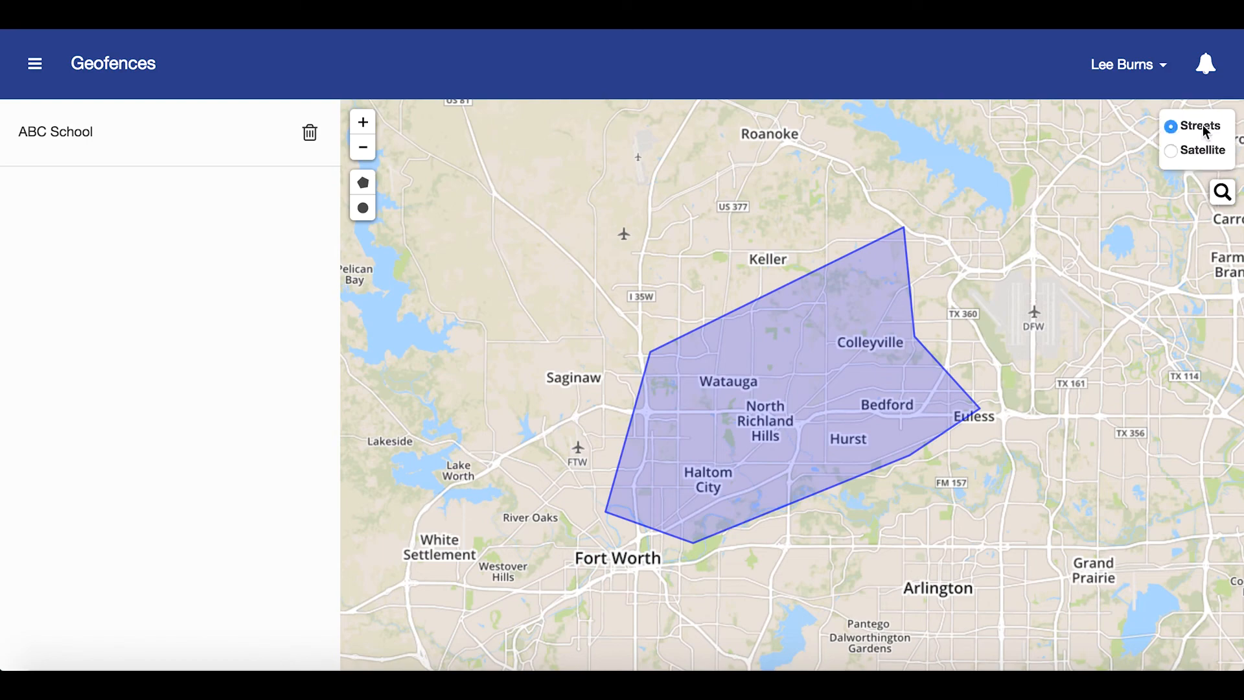
pyautogui.click(1171, 152)
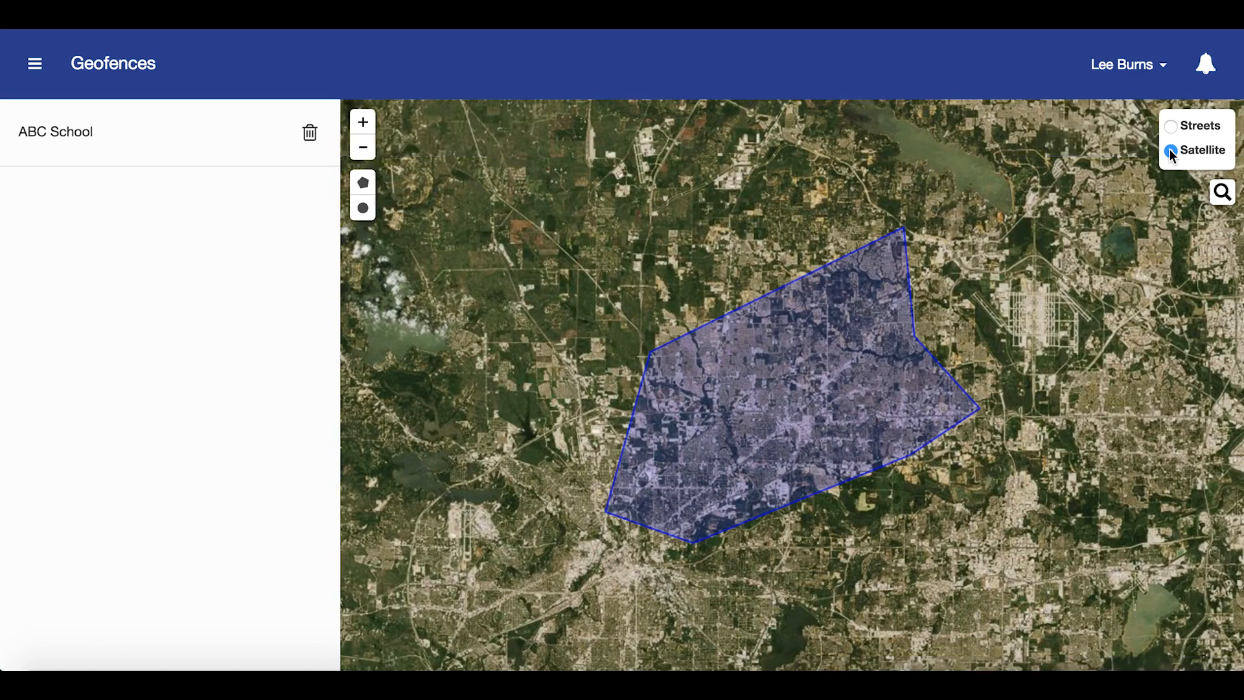